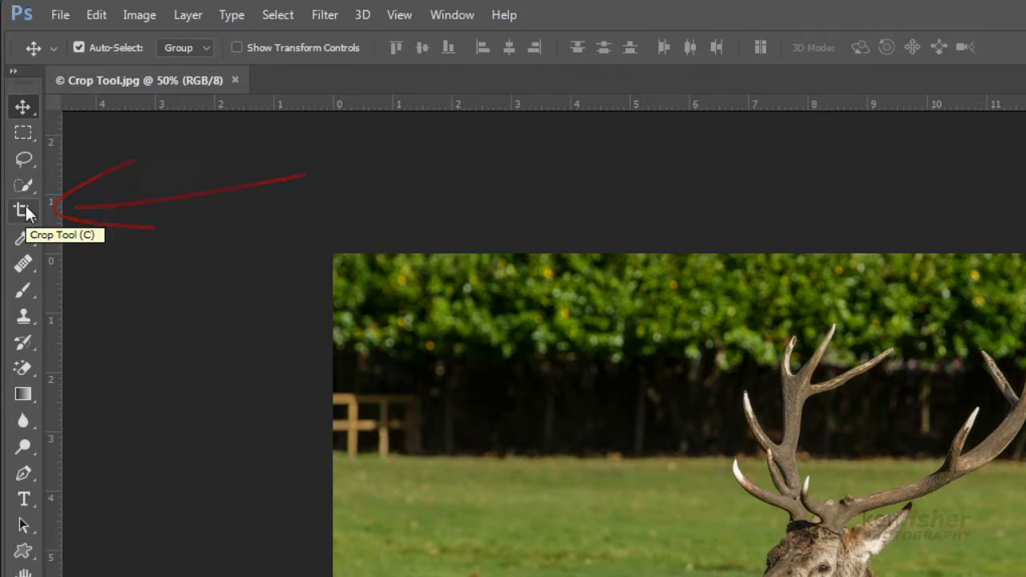
Activate the Crop tool with Delete Cropped Pixels turned off and bring up the crop frame on the deer photo.
key(c)
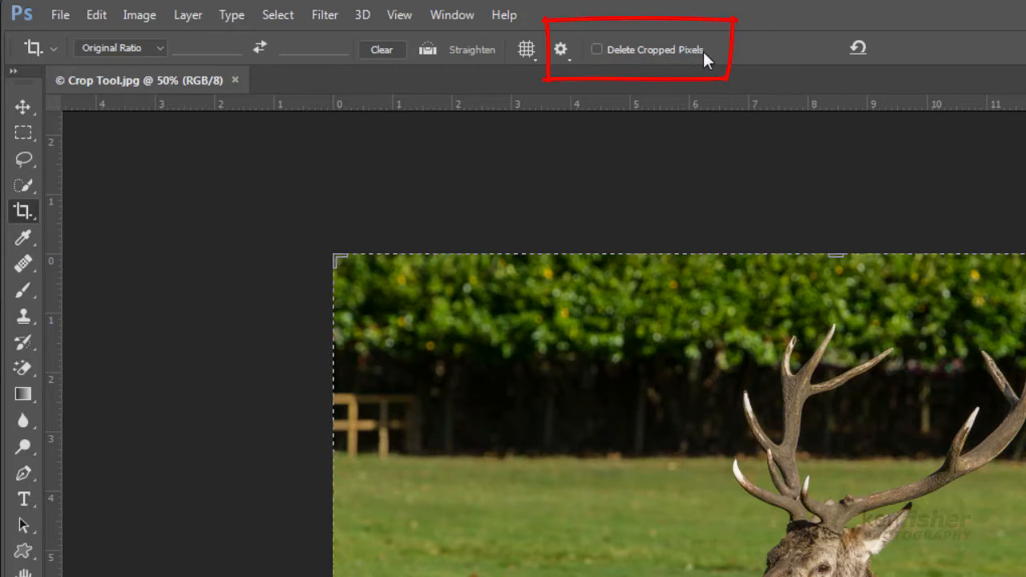
click(597, 49)
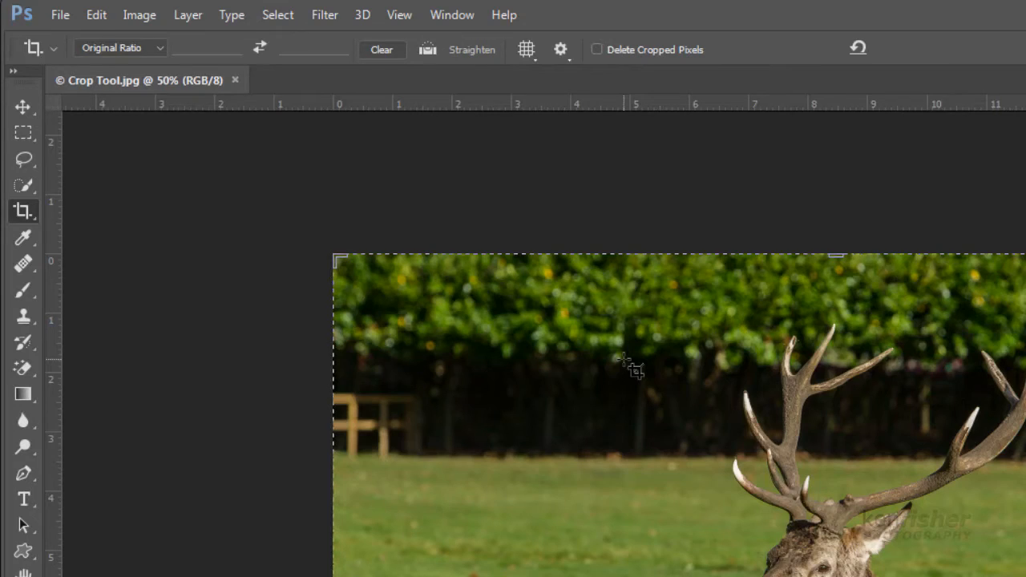
click(415, 274)
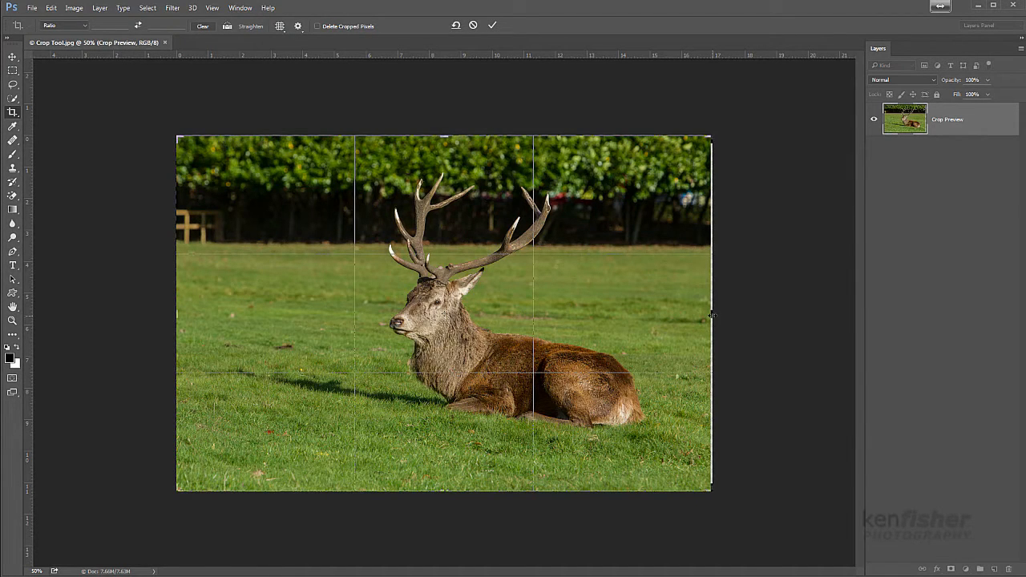
Tighten the crop frame around the deer by trimming all four sides of the photo, and apply the crop.
drag(712, 314, 710, 315)
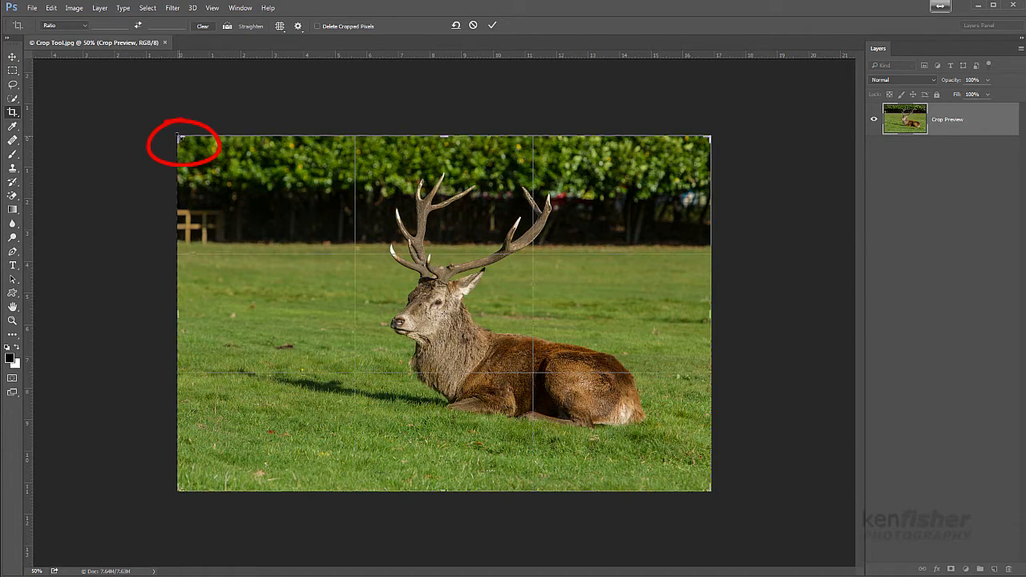
drag(180, 138, 223, 144)
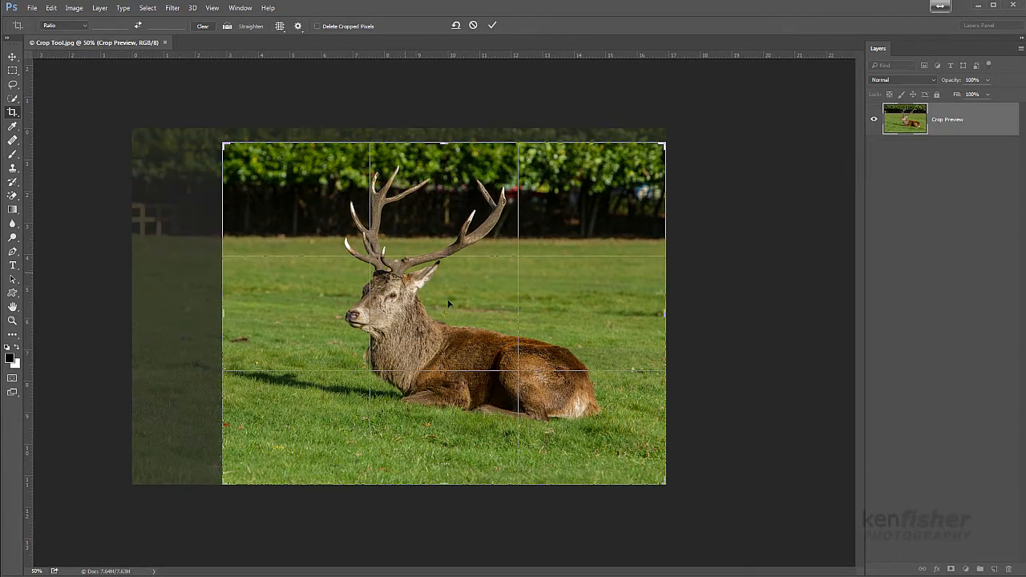
drag(667, 486, 646, 470)
drag(650, 315, 669, 313)
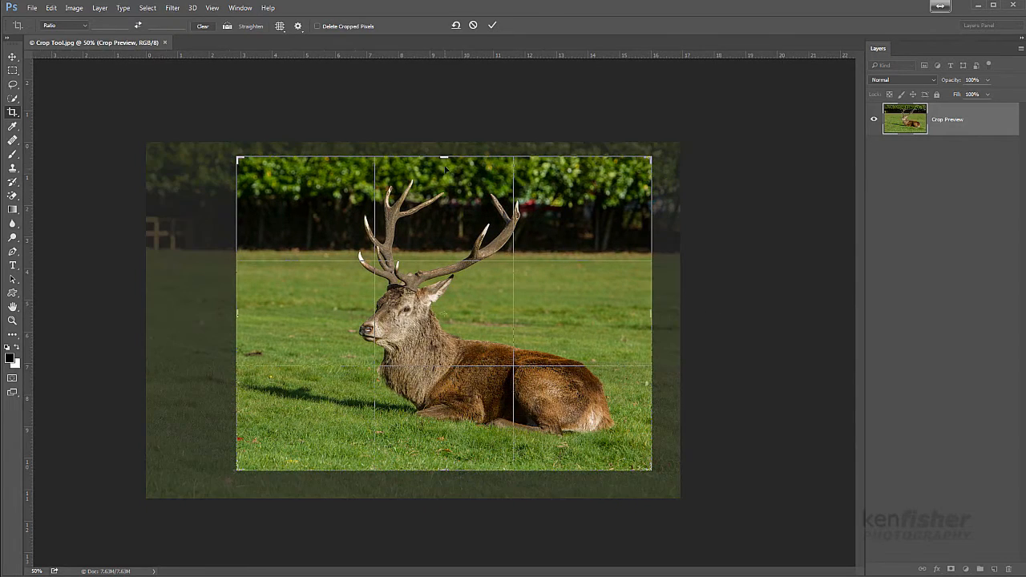
mouse_move(238, 315)
mouse_down()
mouse_move(226, 303)
mouse_move(246, 305)
mouse_move(240, 321)
mouse_move(230, 314)
mouse_up()
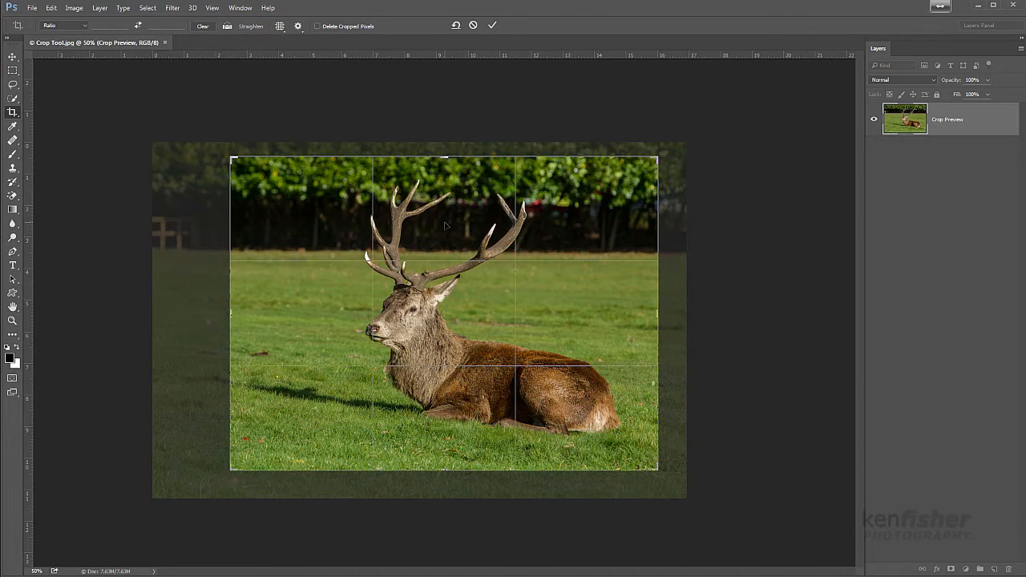
key(Return)
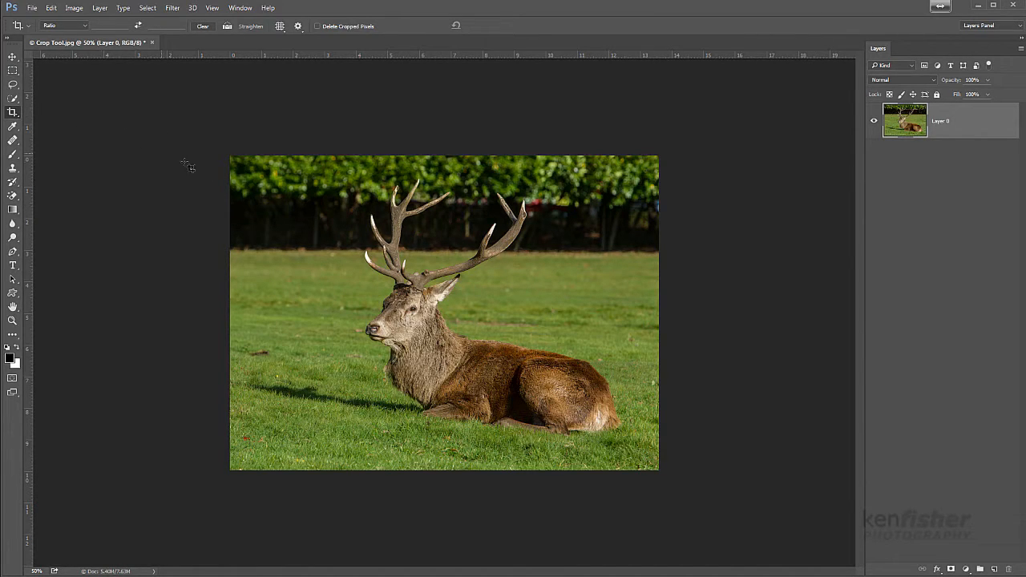
Reopen the crop on the deer photo and extend its left side outward to recover part of the hidden area.
click(328, 218)
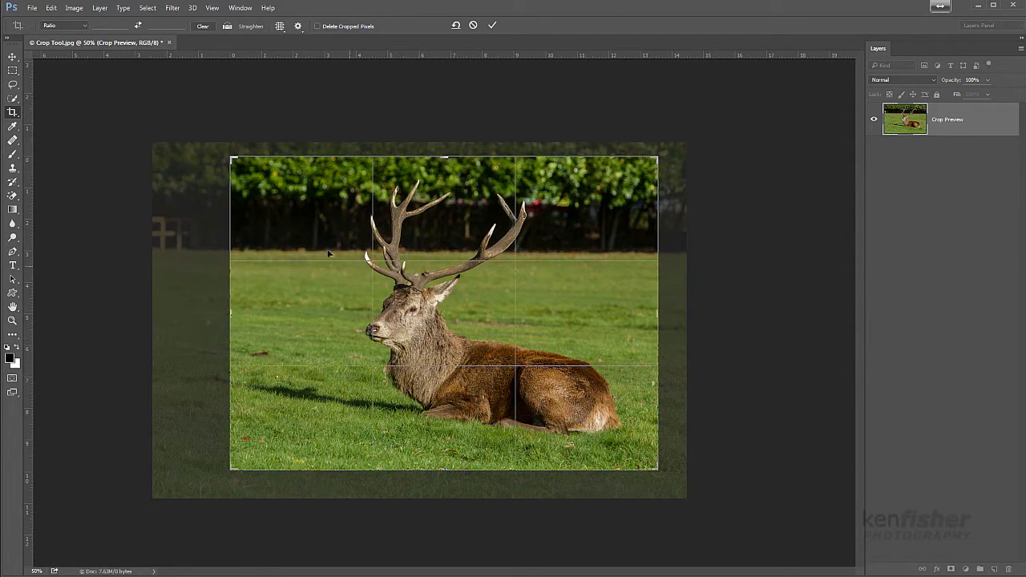
mouse_move(230, 158)
mouse_down()
mouse_move(242, 166)
mouse_move(215, 161)
mouse_up()
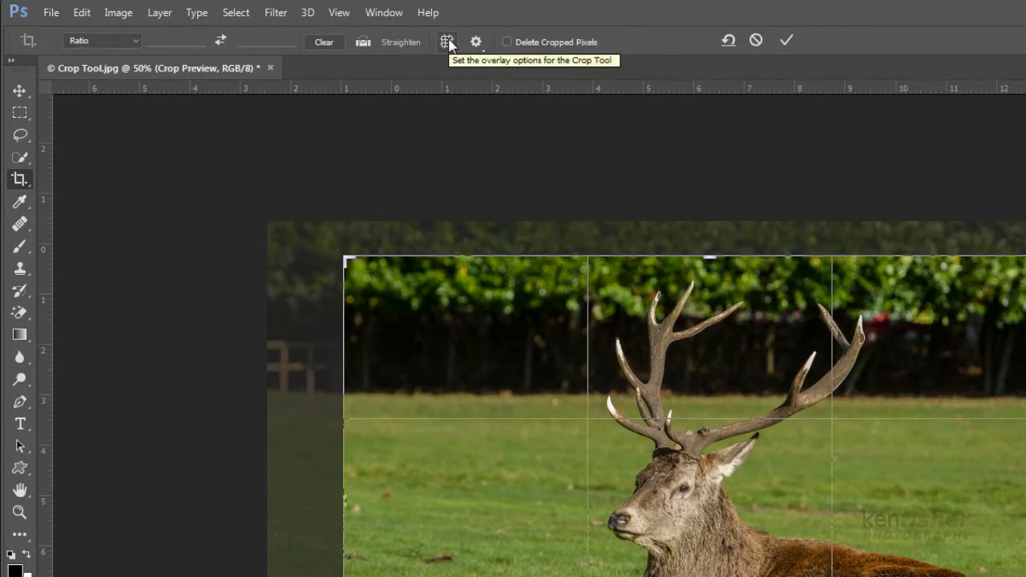
Try the Auto Show Overlay mode for the crop guides and switch back to Always Show Overlay.
click(447, 43)
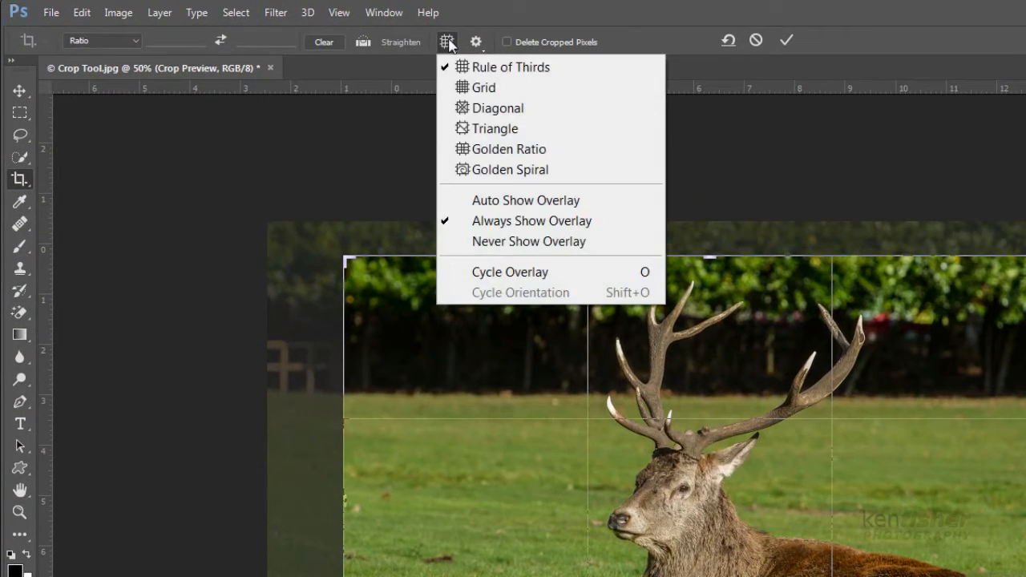
click(529, 201)
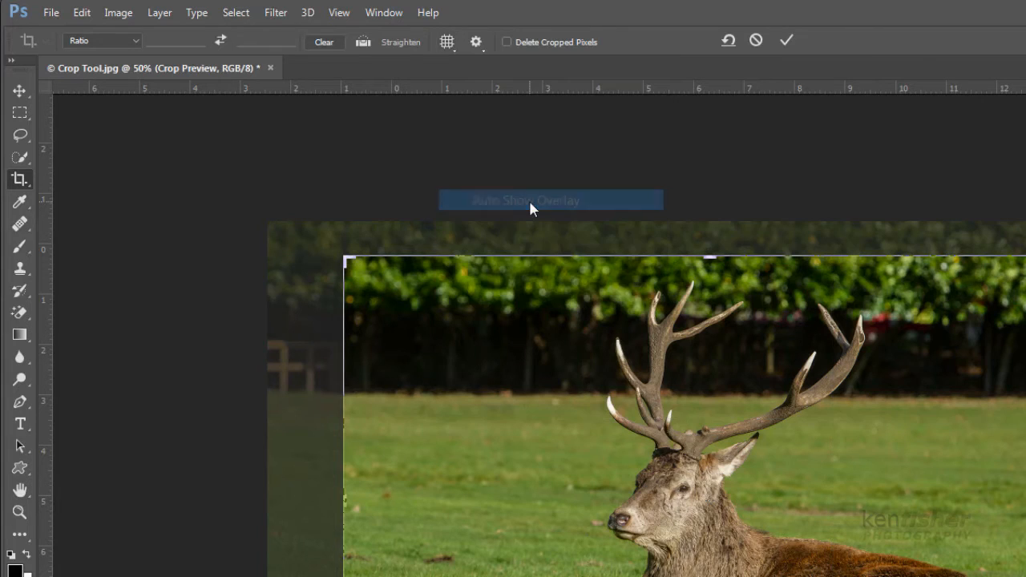
click(483, 323)
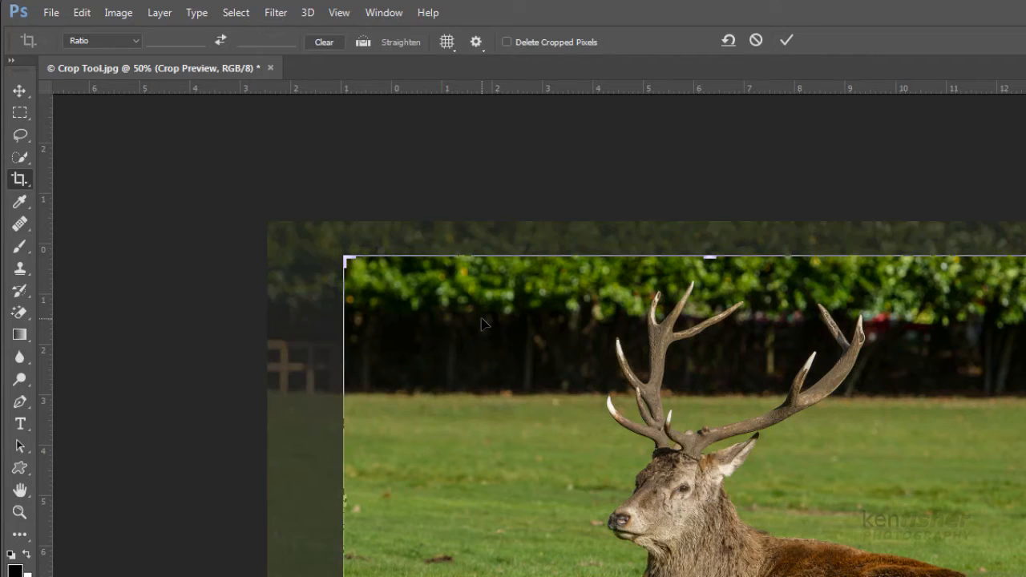
click(447, 43)
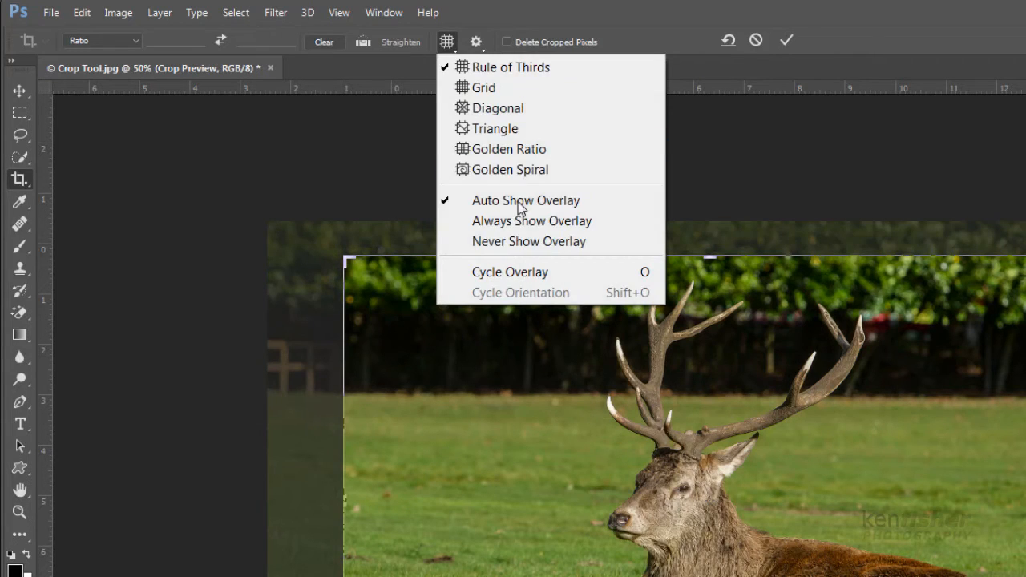
click(526, 222)
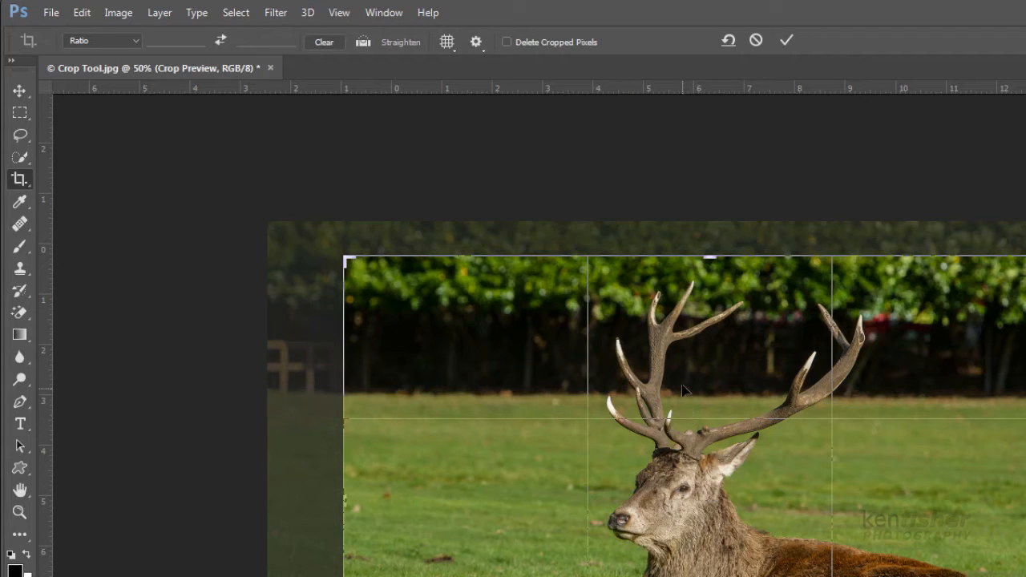
click(448, 45)
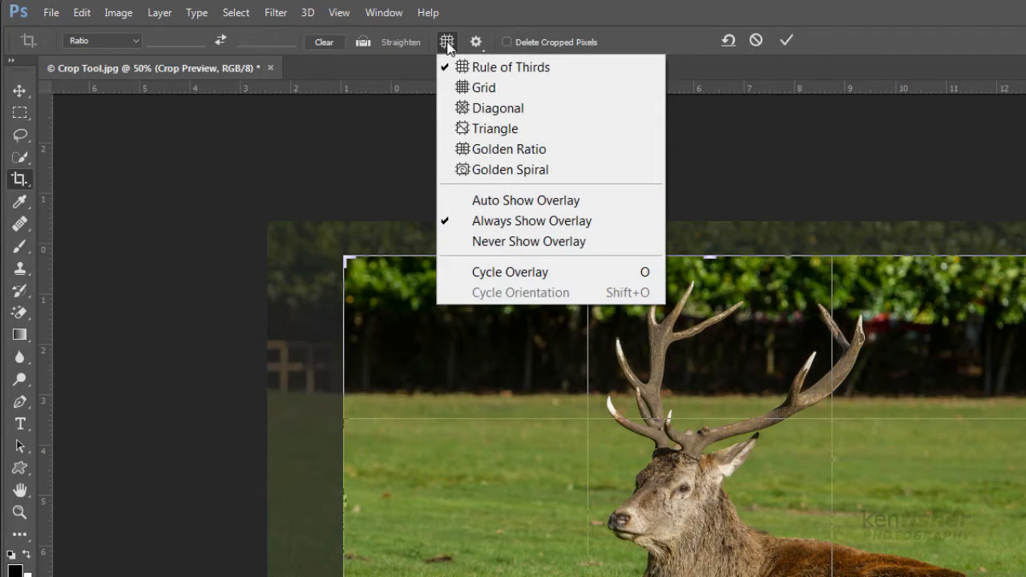
click(549, 221)
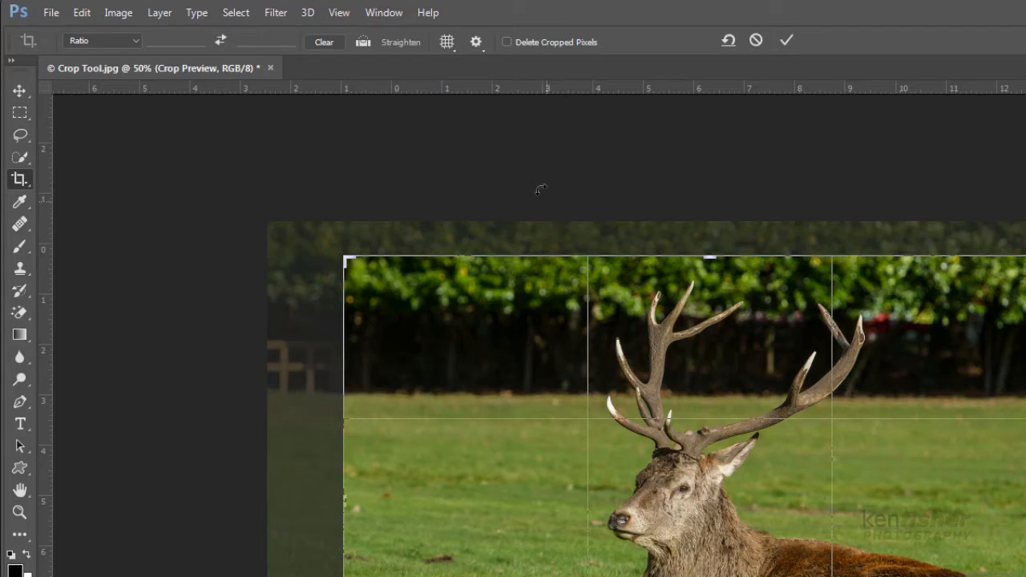
Try the Grid overlay and the Diagonal overlay on the crop frame.
click(452, 42)
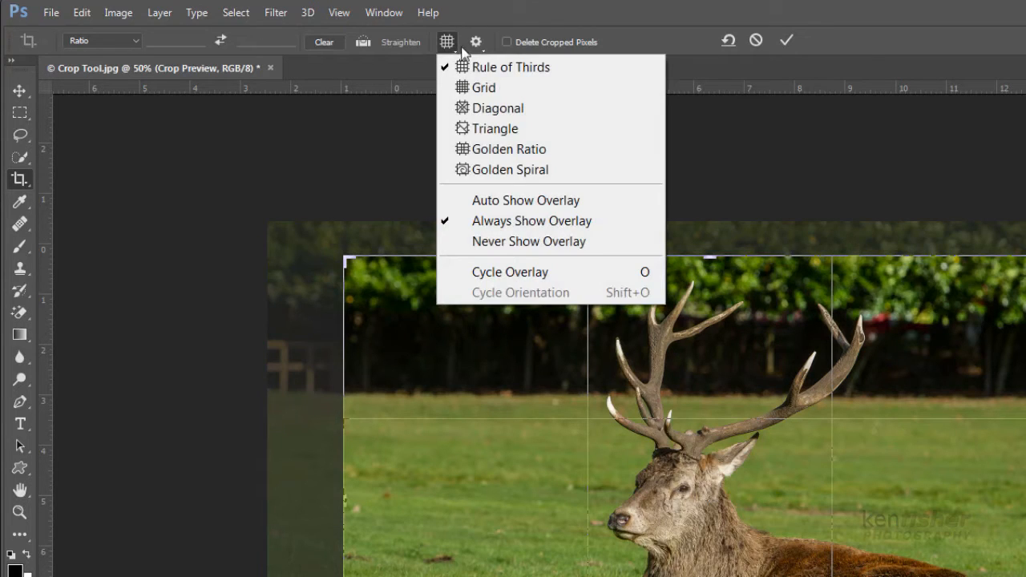
click(533, 91)
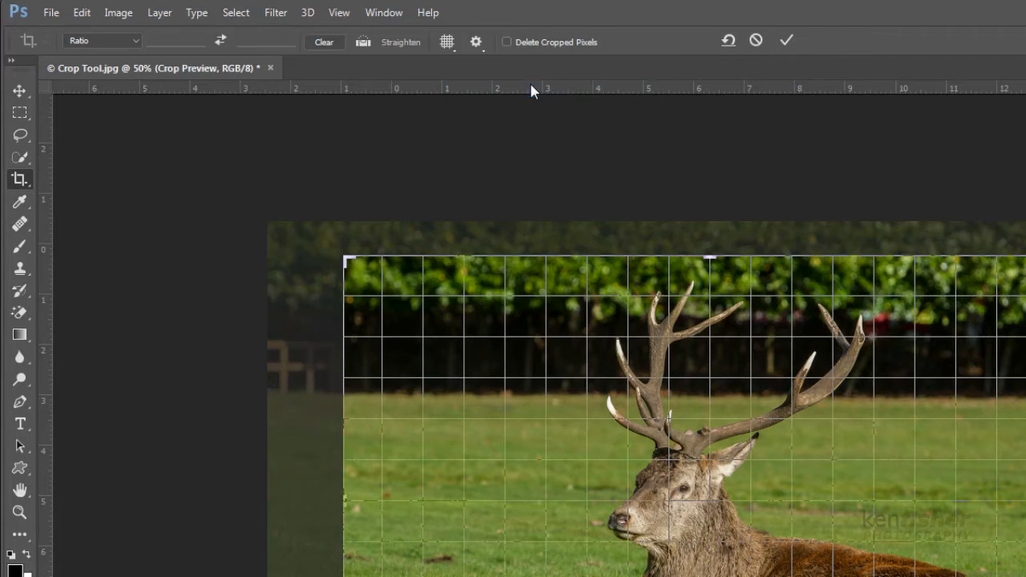
click(457, 40)
click(484, 107)
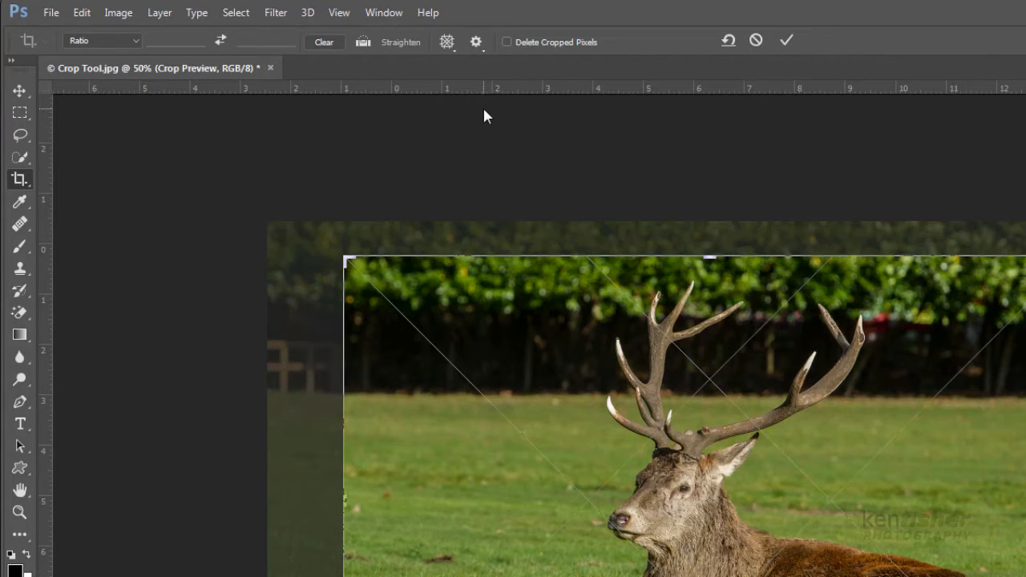
Cycle through the available crop overlays until the Rule of Thirds guides are back on the frame.
key(o)
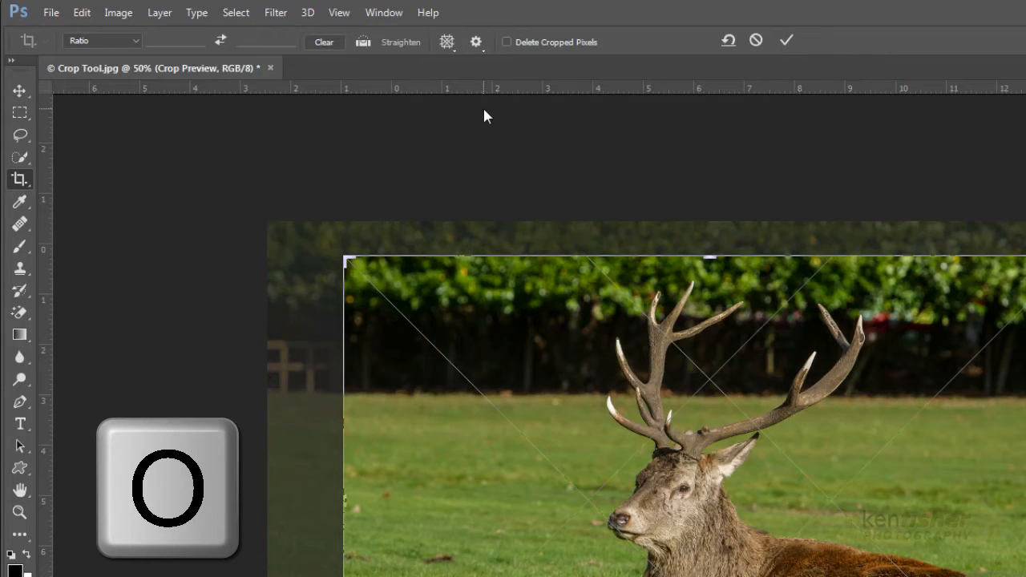
key(o)
key(o)
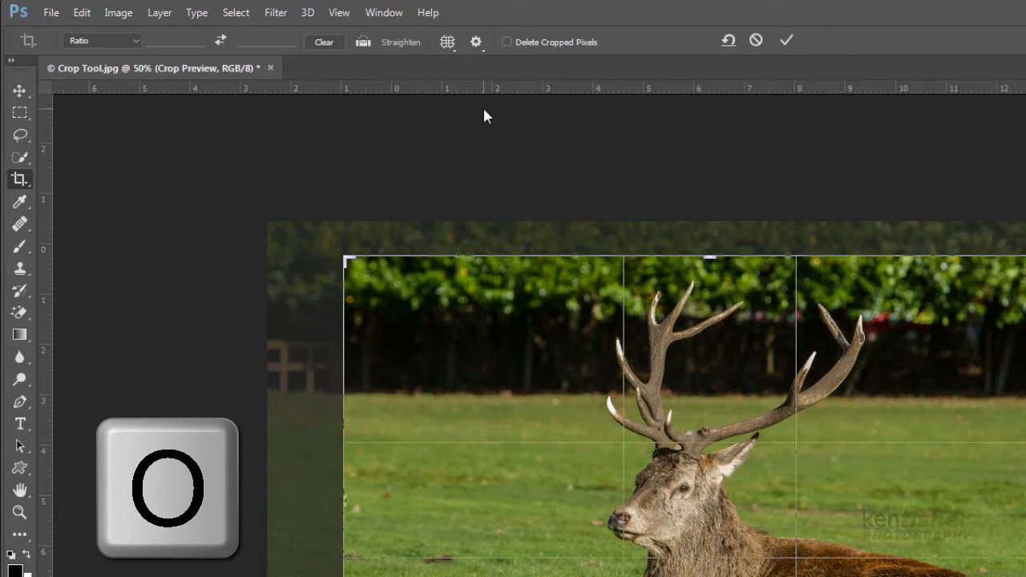
key(o)
key(o)
key(o)
key(o)
key(o)
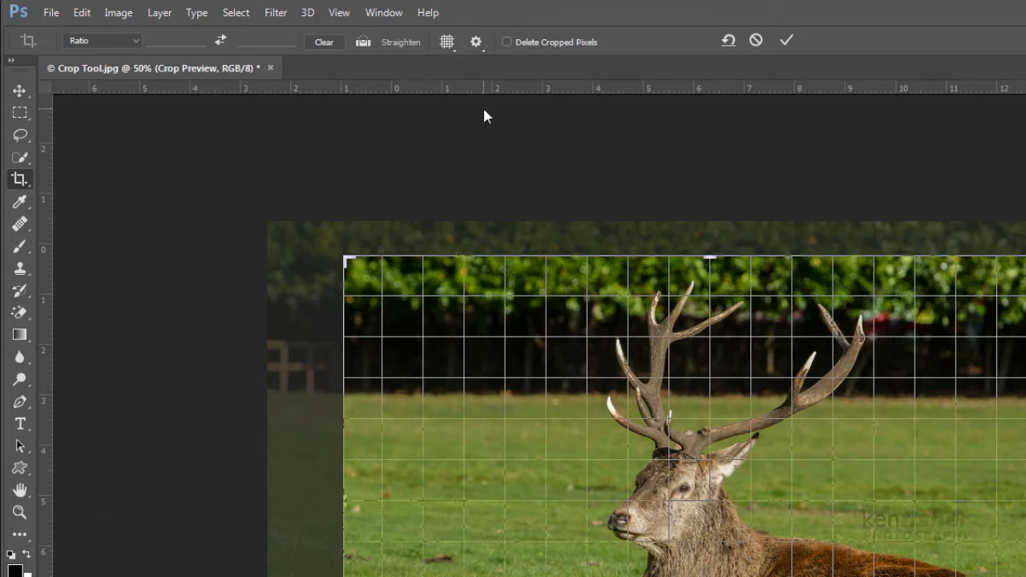
key(o)
key(o)
key(o)
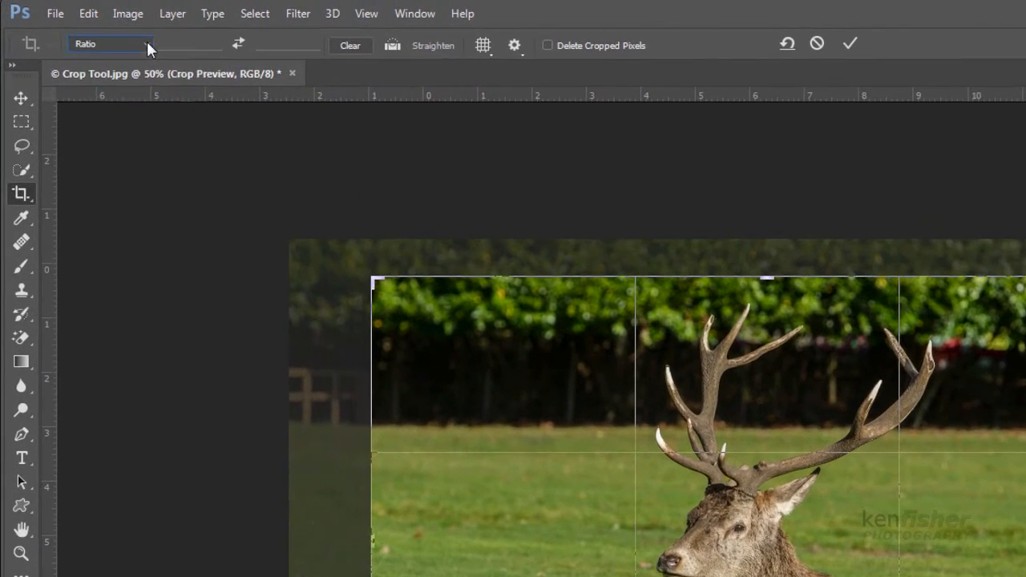
Constrain the crop to Original Ratio and resize the frame slightly from its upper-left corner.
click(85, 25)
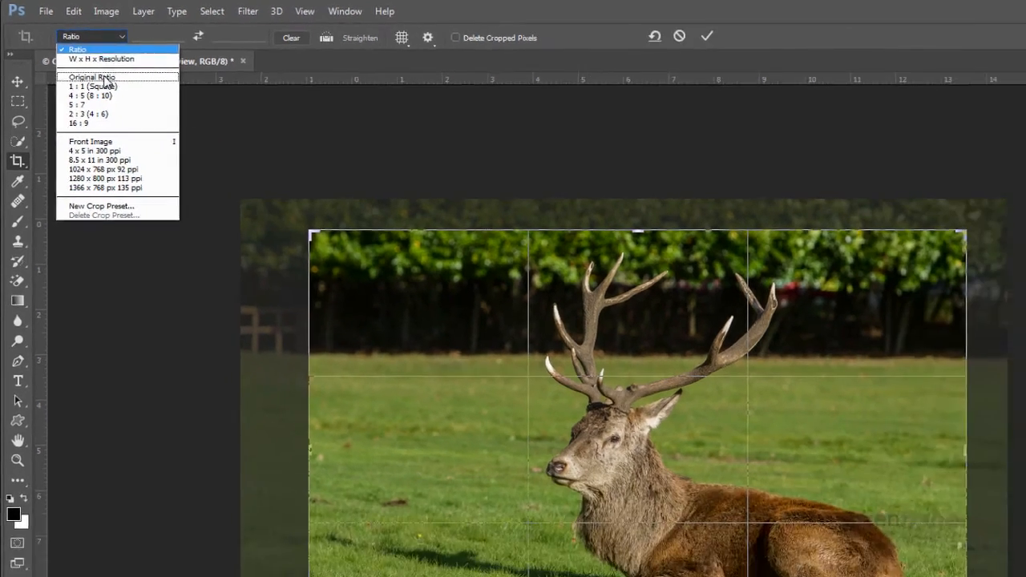
click(126, 94)
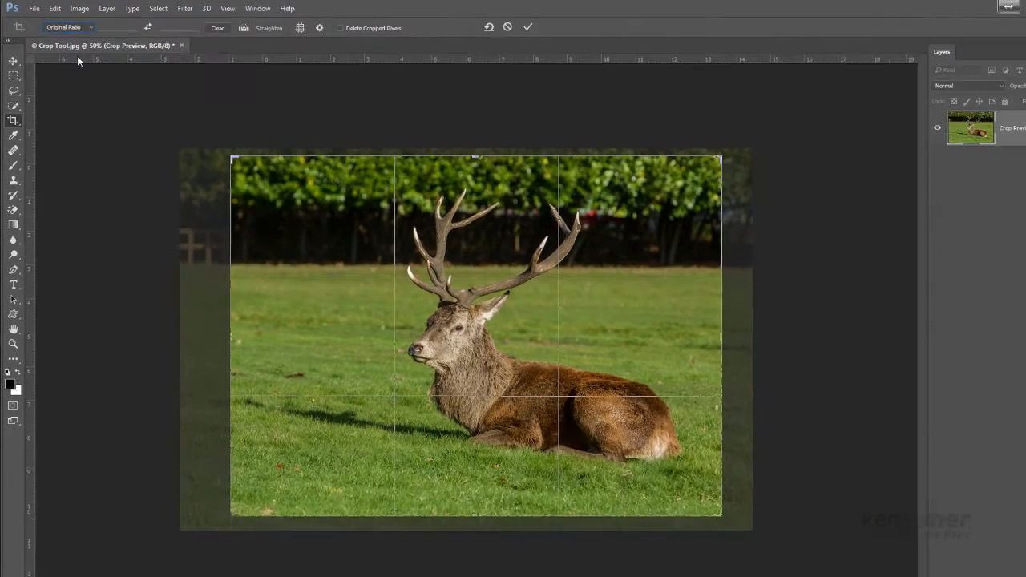
mouse_move(217, 148)
mouse_down()
mouse_move(251, 164)
mouse_move(192, 124)
mouse_move(256, 164)
mouse_move(210, 134)
mouse_move(218, 156)
mouse_move(209, 167)
mouse_move(218, 162)
mouse_up()
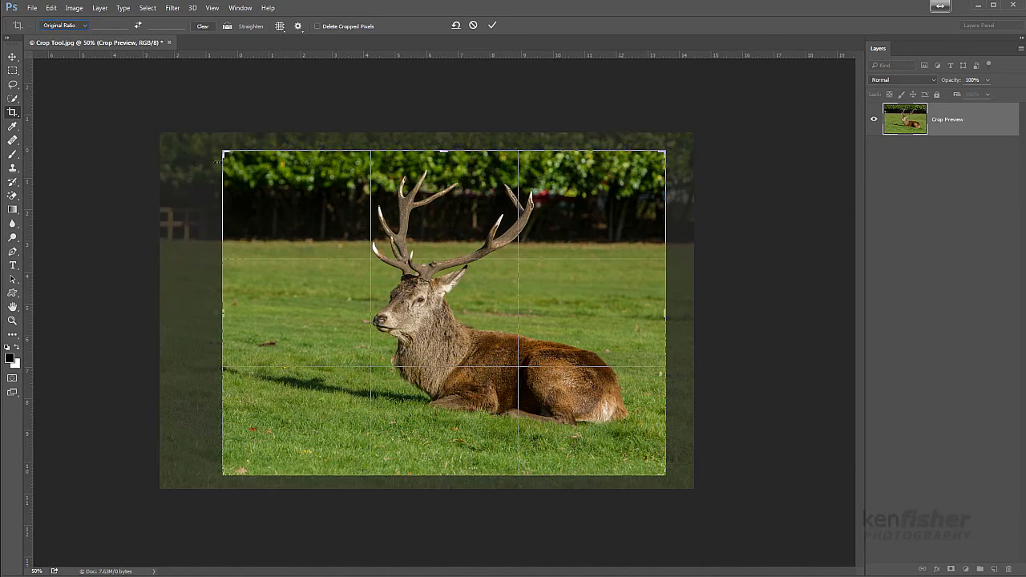
Set the crop ratio to 1 : 1 (Square), reposition the photo so the whole deer fits inside the frame, and apply the crop.
click(86, 26)
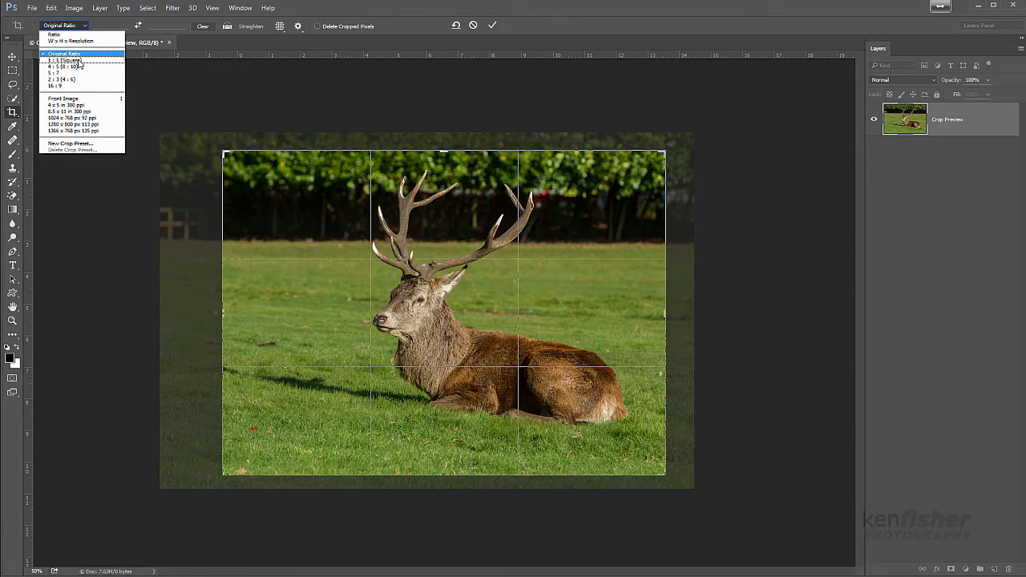
click(64, 60)
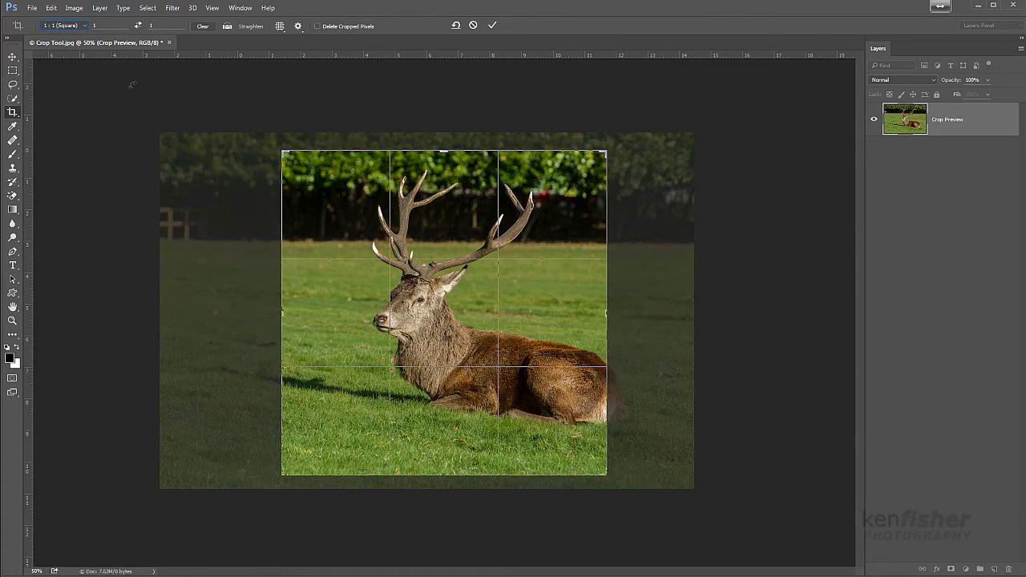
drag(455, 211, 405, 227)
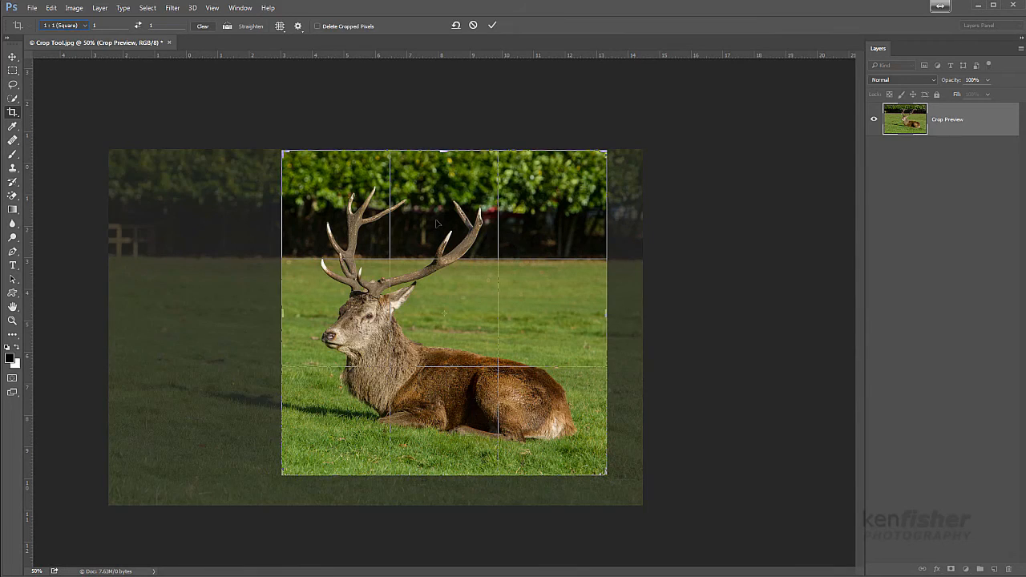
key(Return)
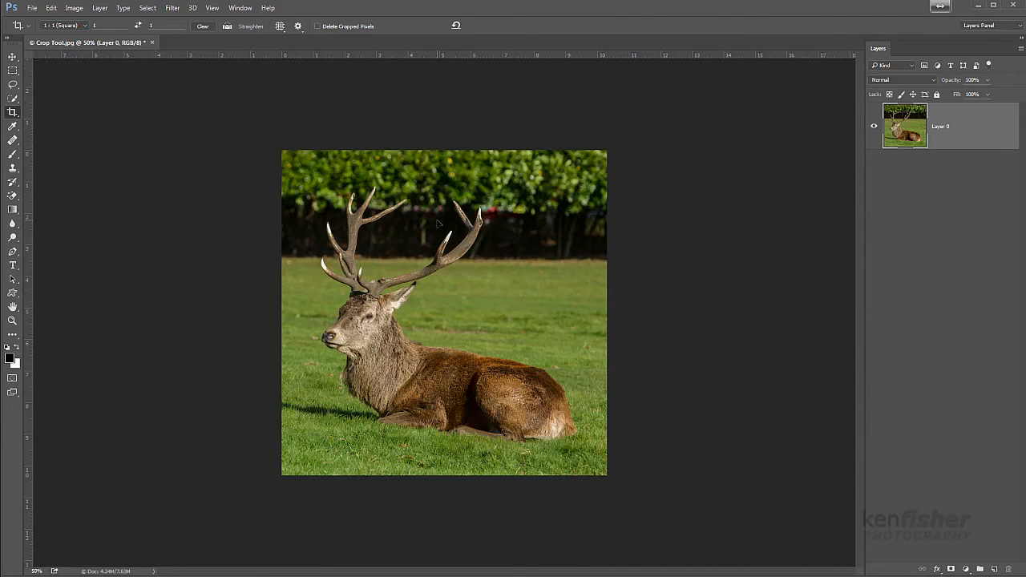